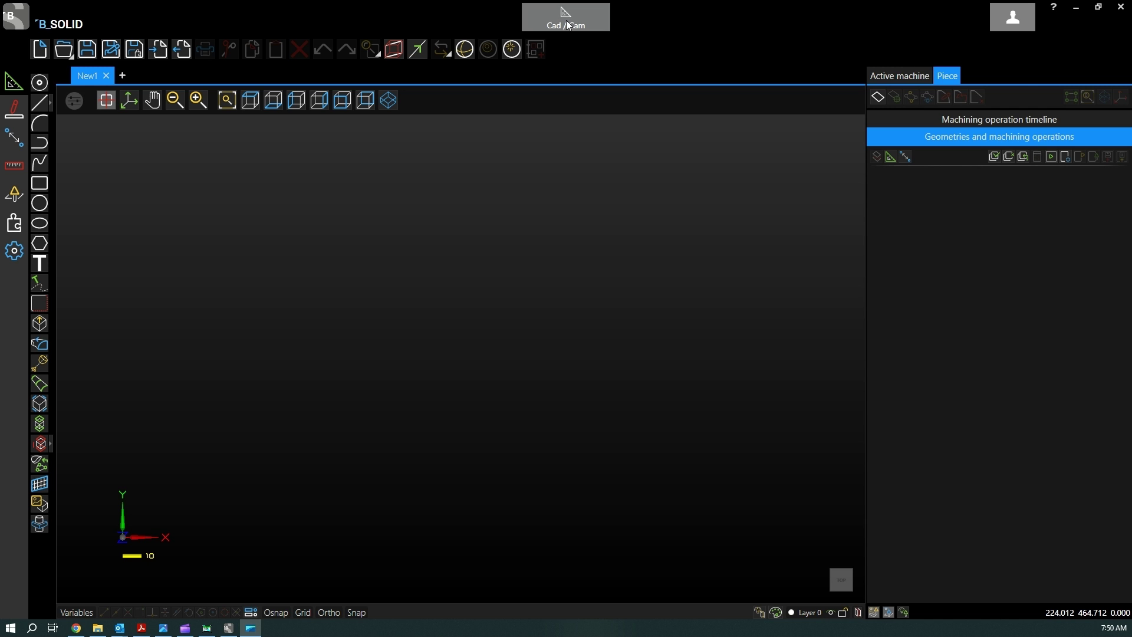
Switch to the List environment and create a new work list named Channel.
click(568, 26)
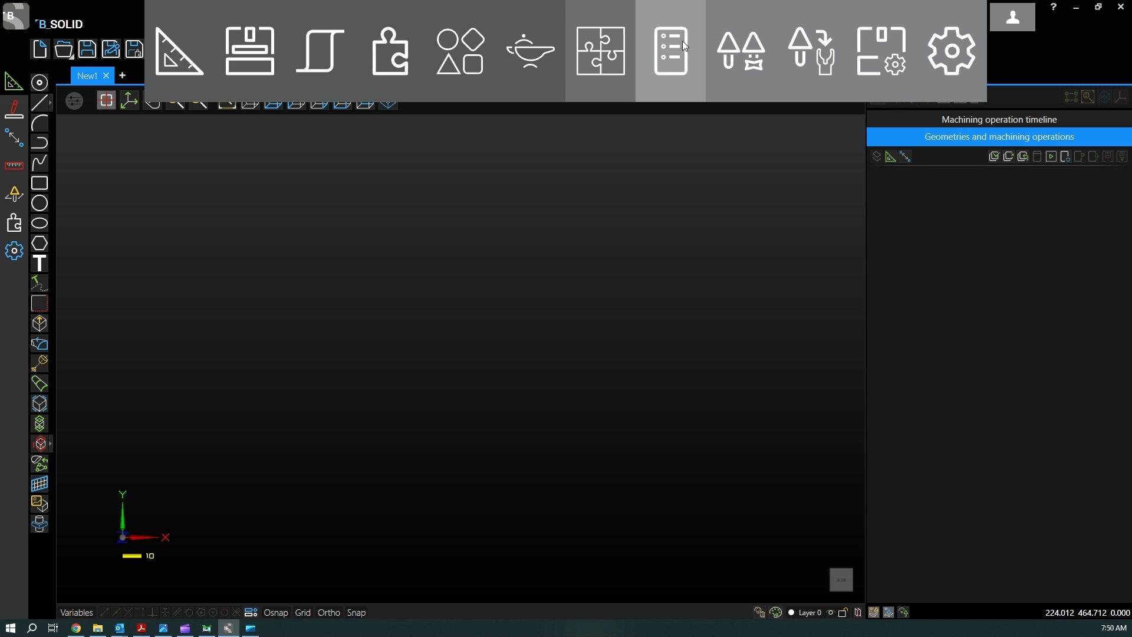
click(678, 42)
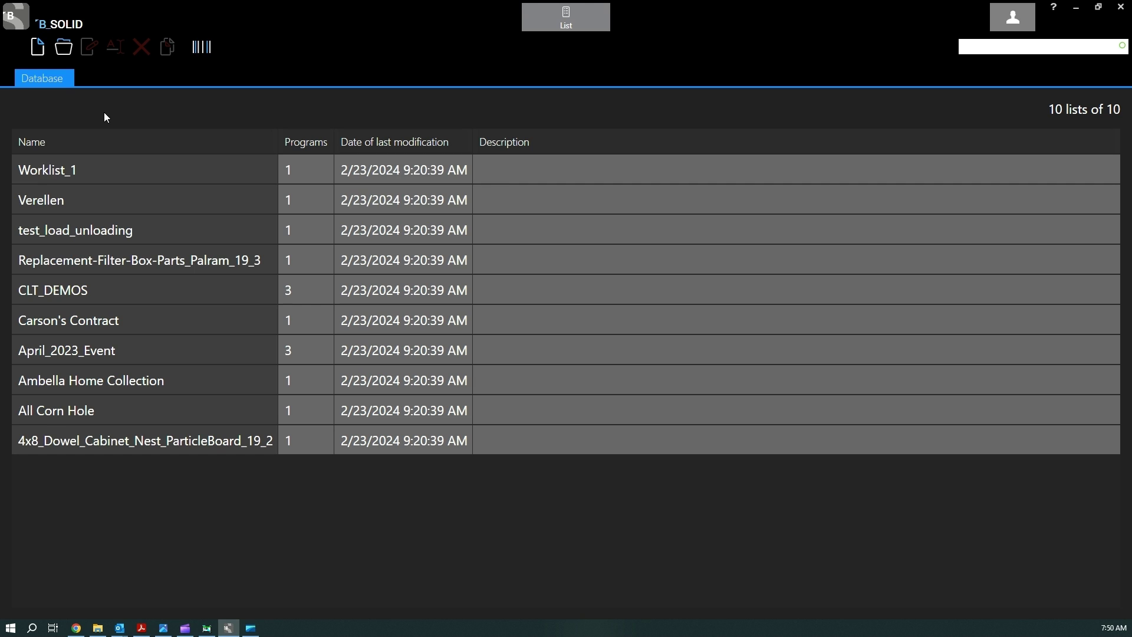
click(39, 50)
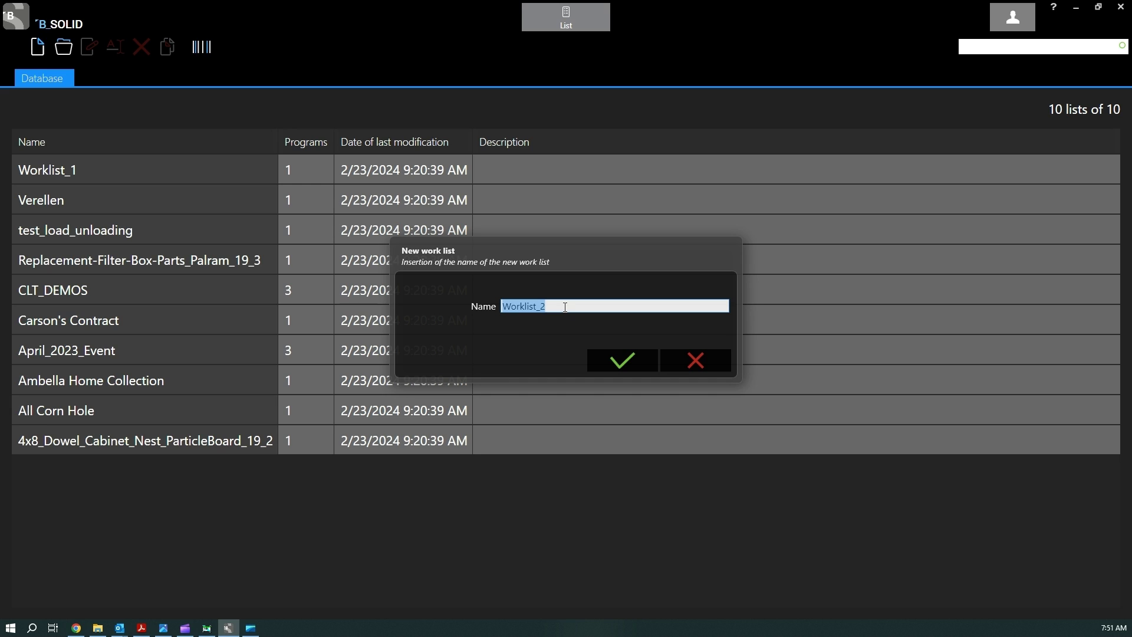
text(Channel)
click(632, 362)
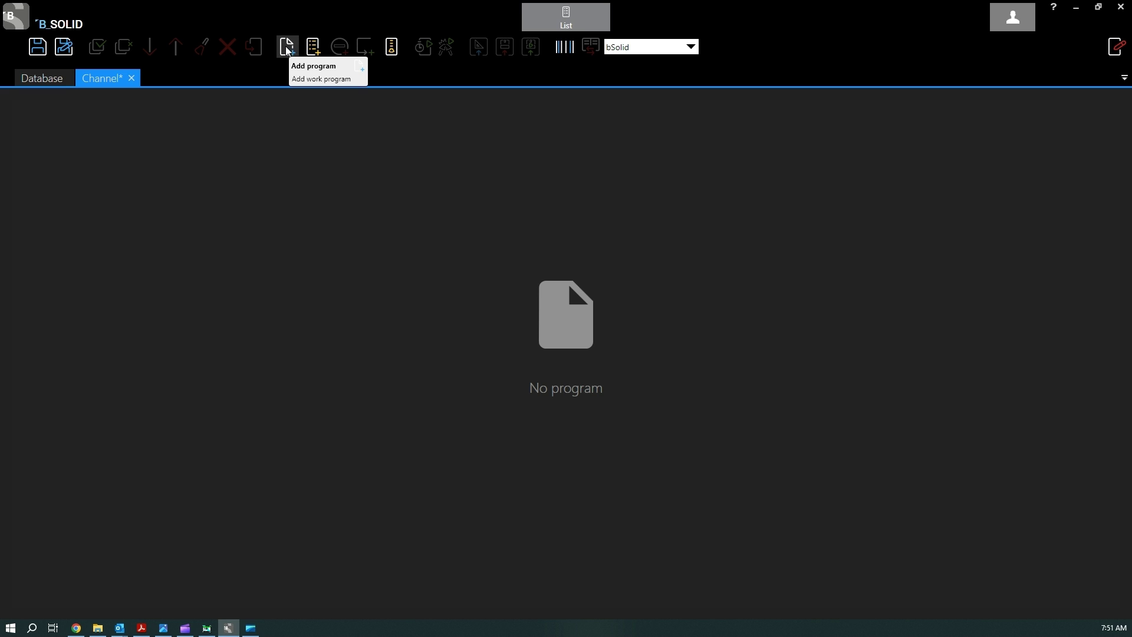
Add the program Acrylic_single_shield_3Dmodel.bSolid from the bSolid folder to the Channel work list.
click(288, 50)
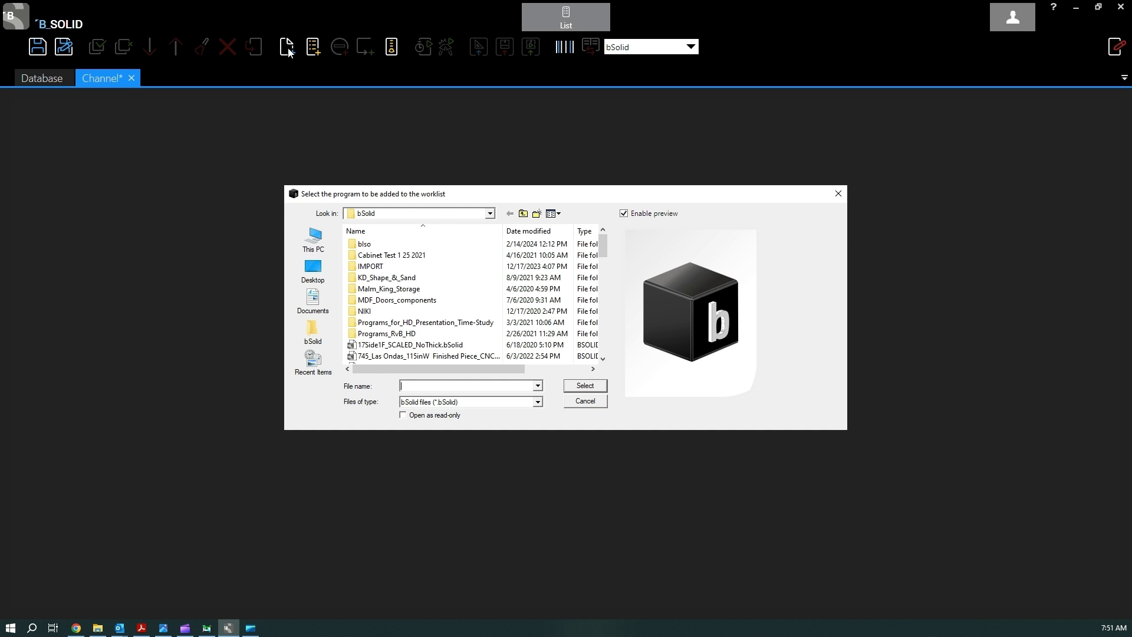
scroll(364, 294, down, 3)
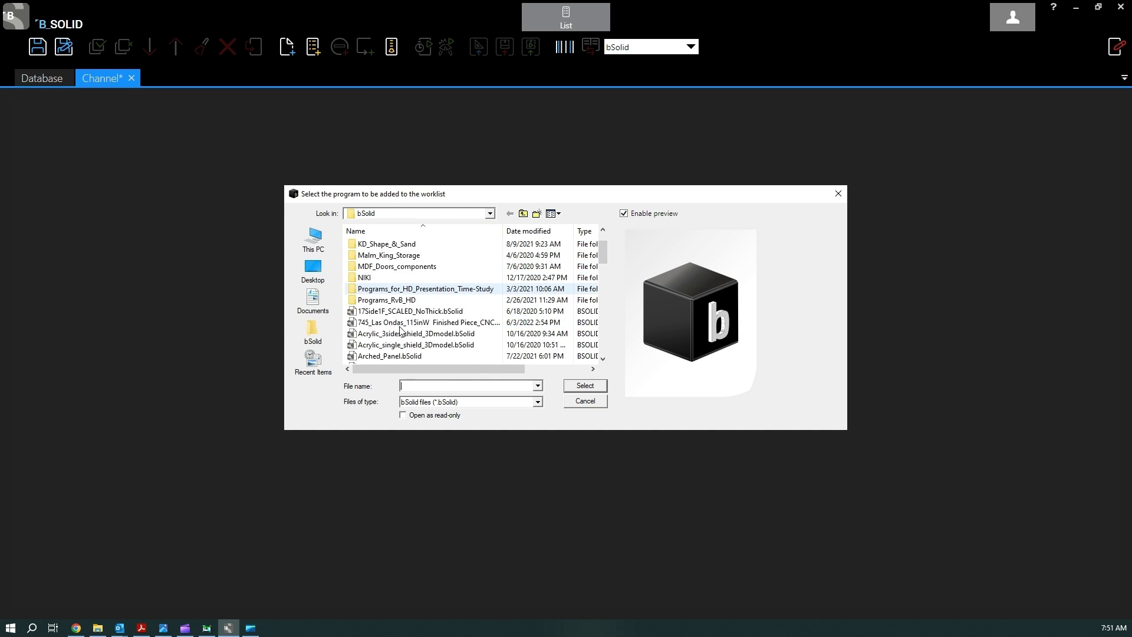
click(489, 214)
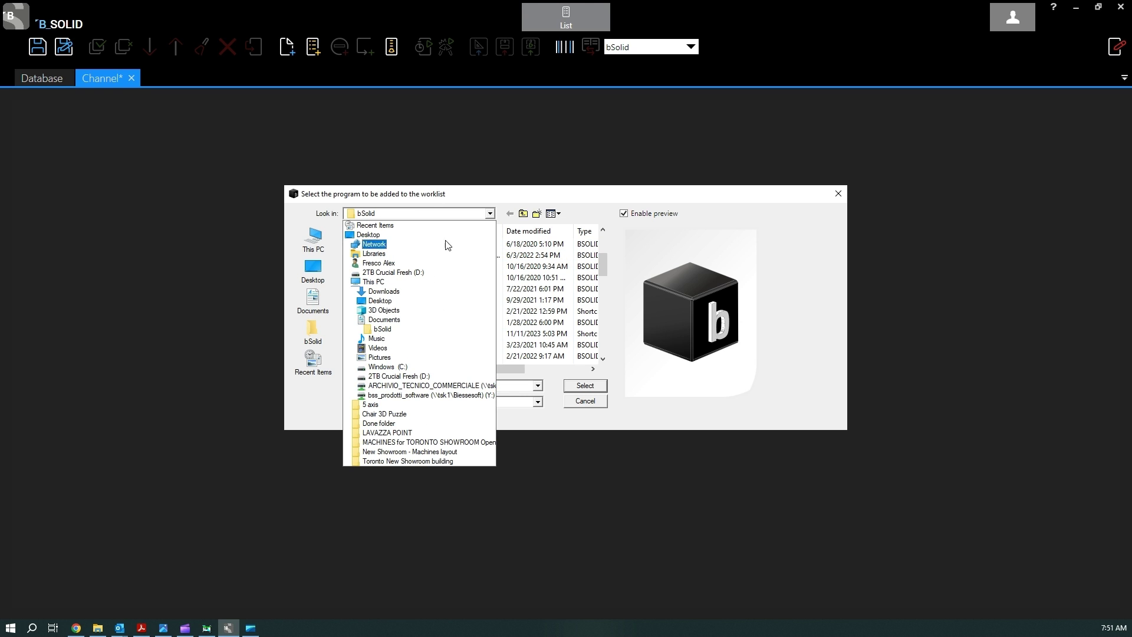
click(384, 214)
key(F4)
click(489, 213)
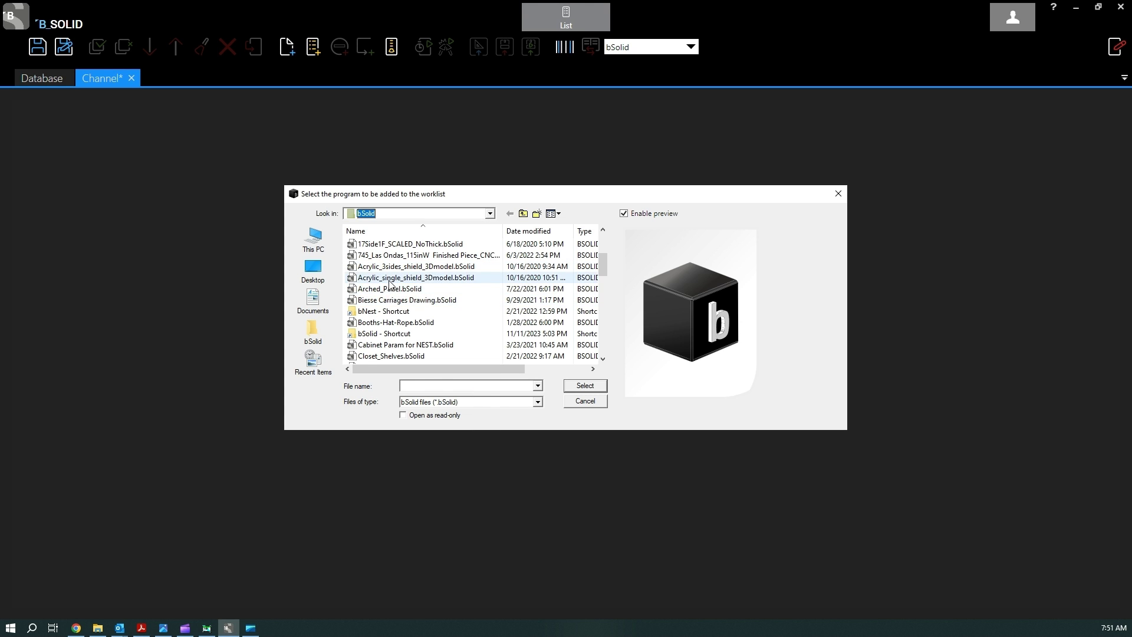
double_click(389, 282)
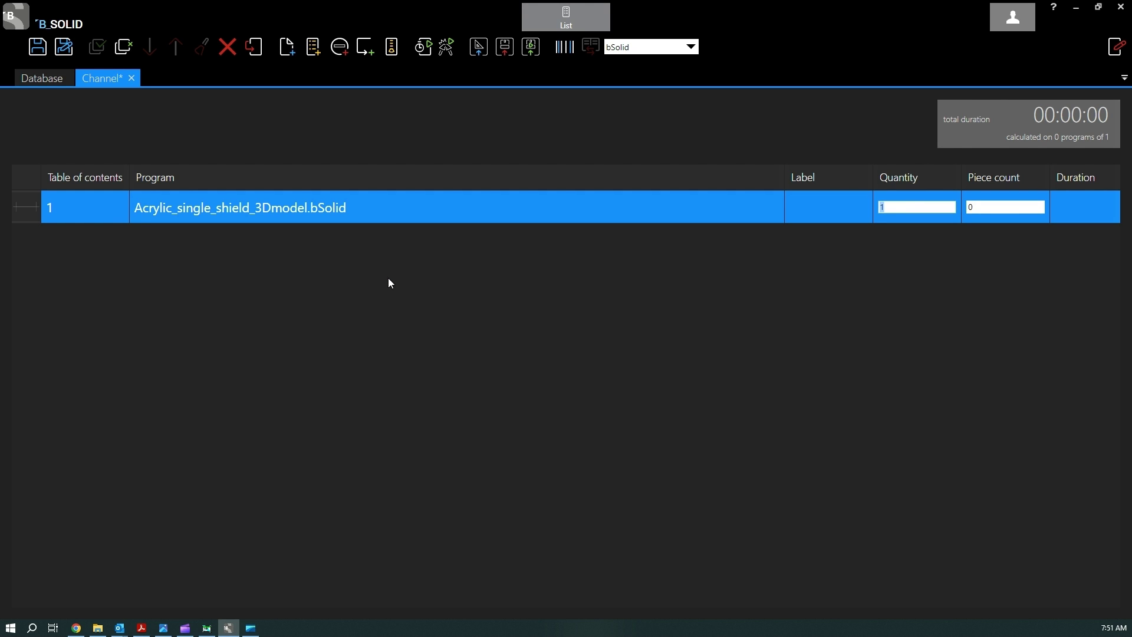
Add the five consecutive programs from 17Side1F_SCALED_NoThick.bSolid through Arched_Panel.bSolid to the work list in one selection.
click(286, 49)
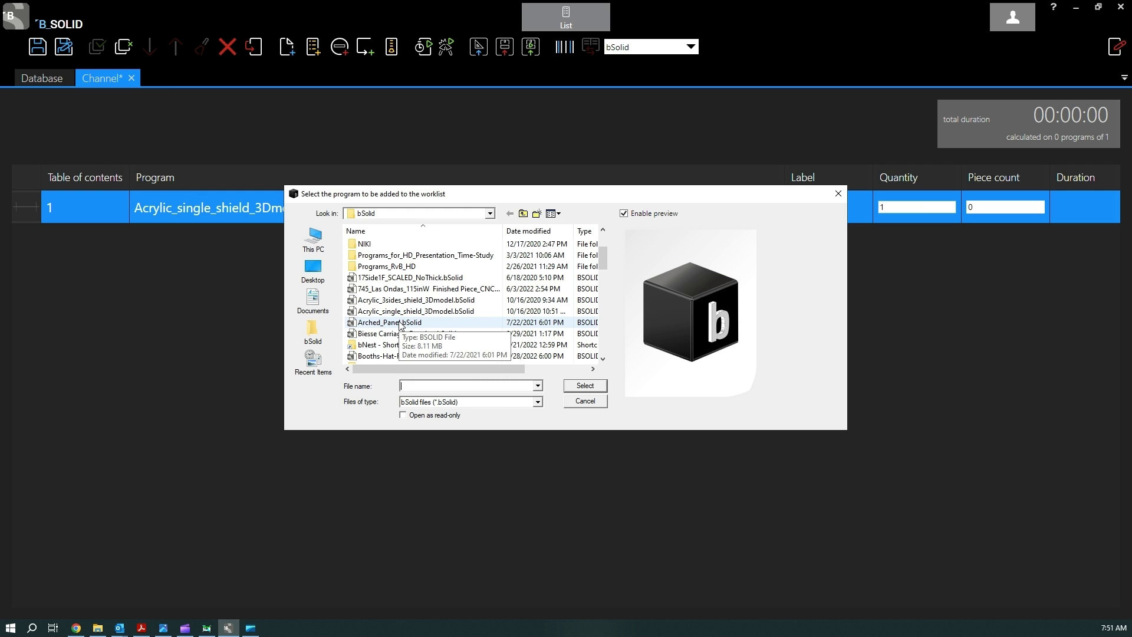
scroll(400, 324, down, 1)
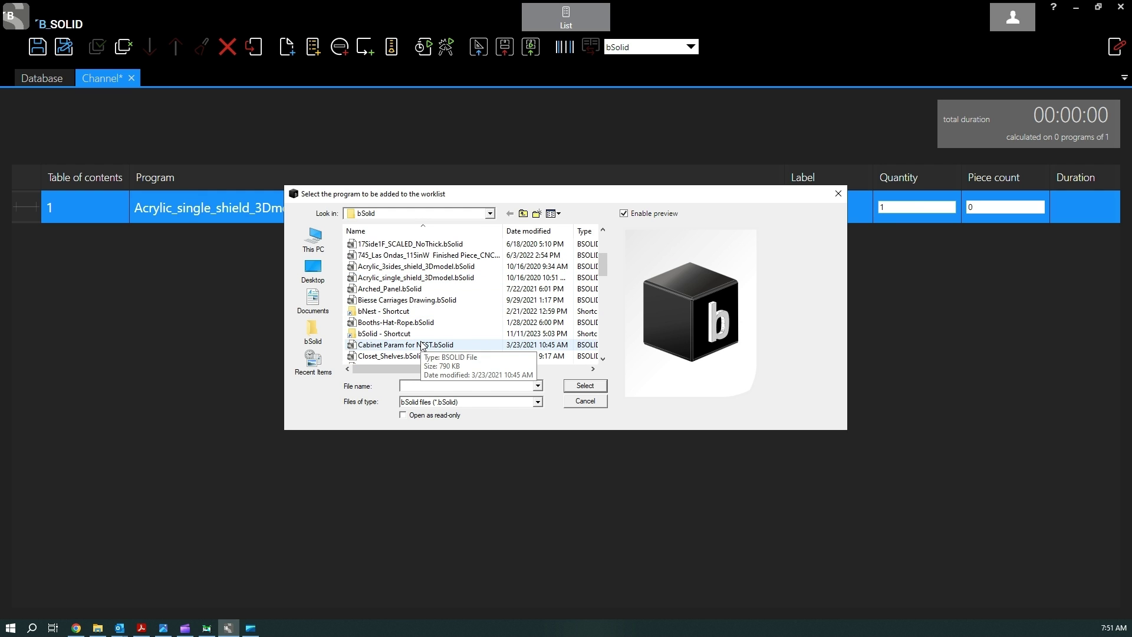
scroll(437, 324, up, 2)
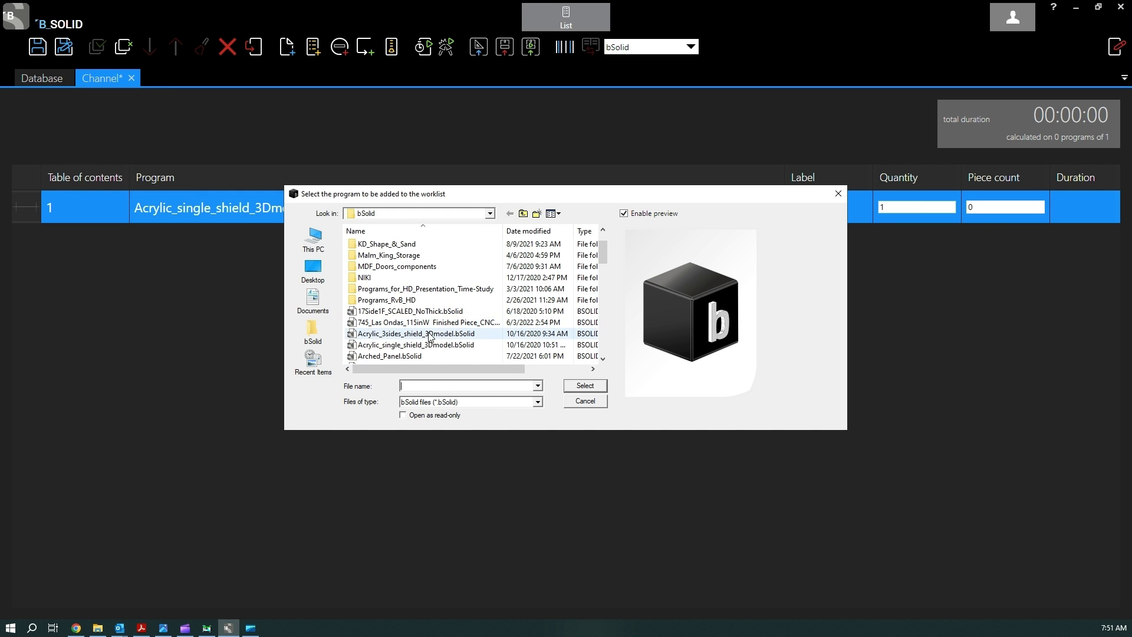
click(401, 312)
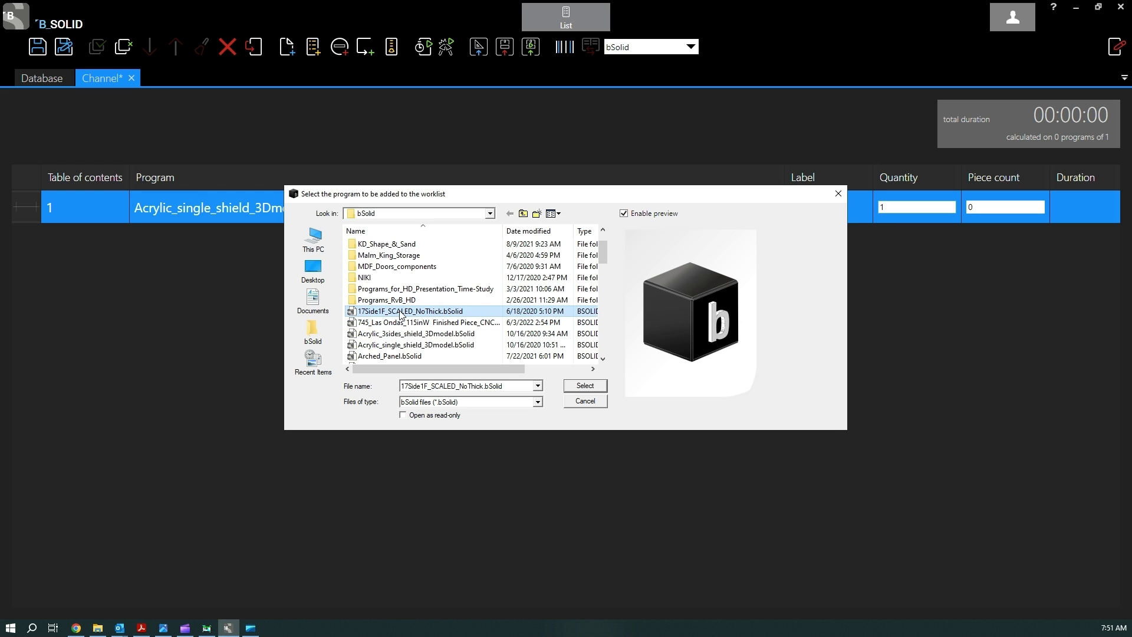
scroll(402, 317, down, 1)
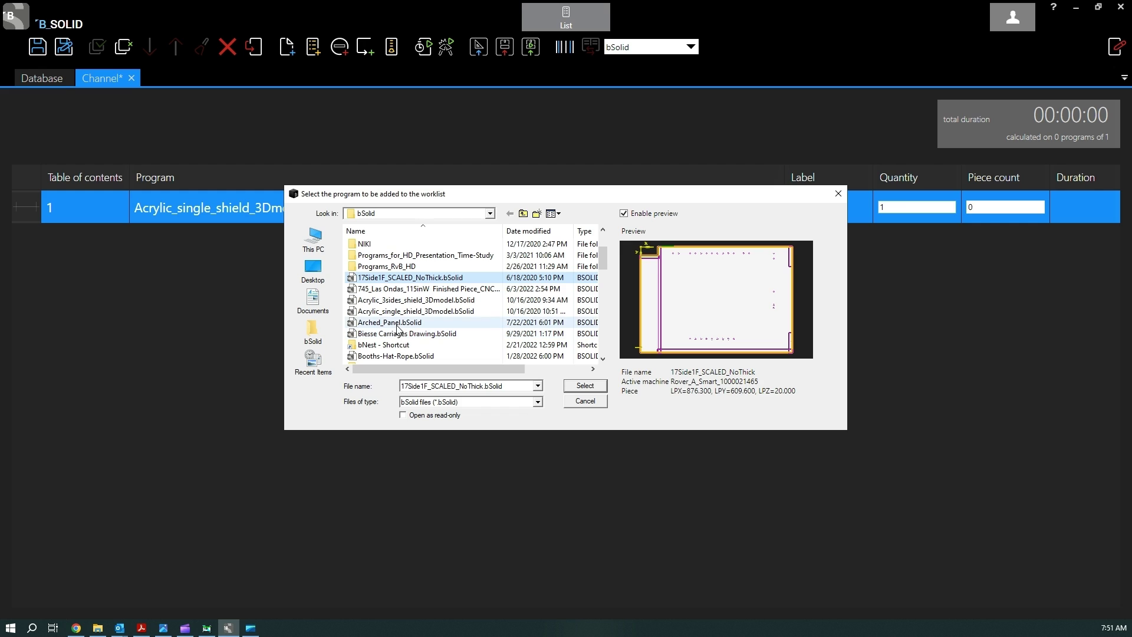
shift+click(397, 325)
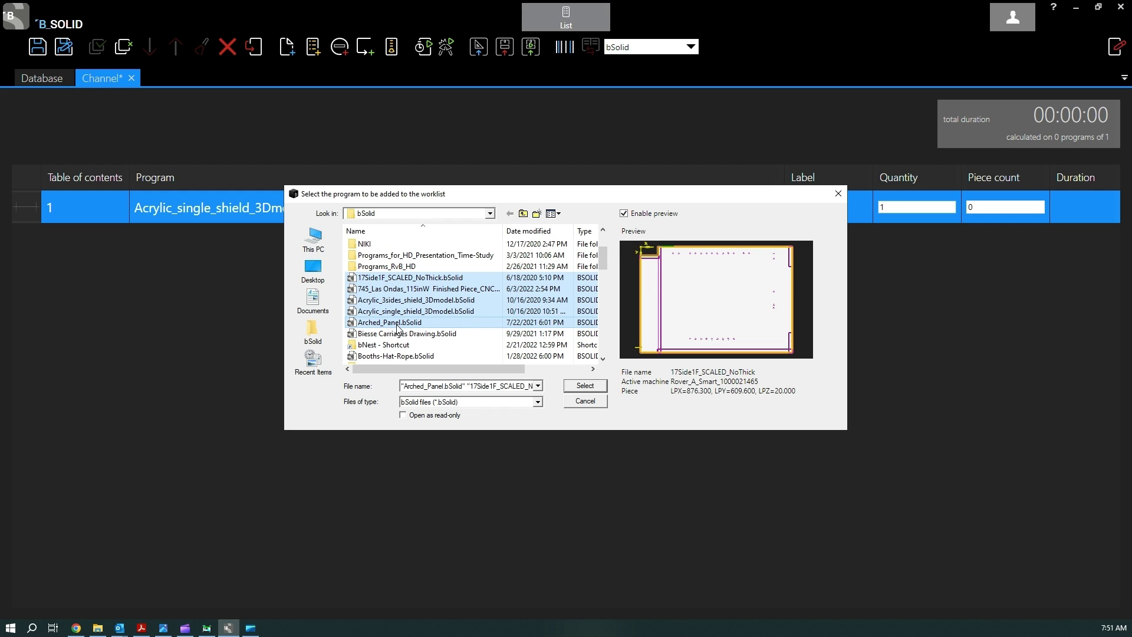
click(584, 387)
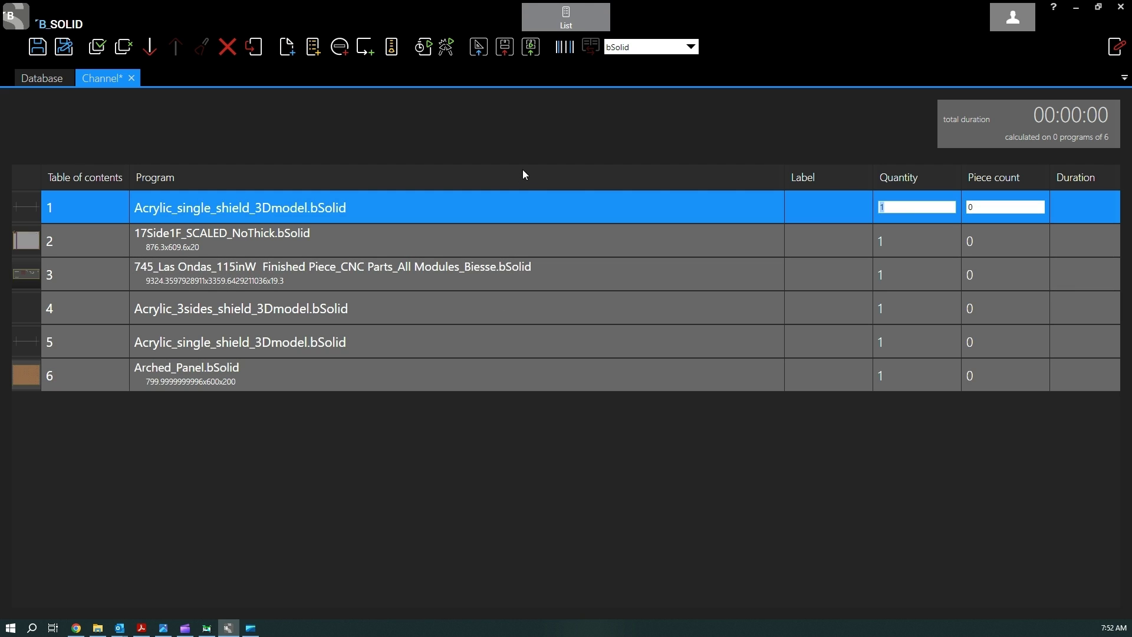
Switch to the Cad/Cam environment and open Cabinet Param for NEST.bSolid, accepting the default machine.
mouse_move(576, 15)
click(179, 49)
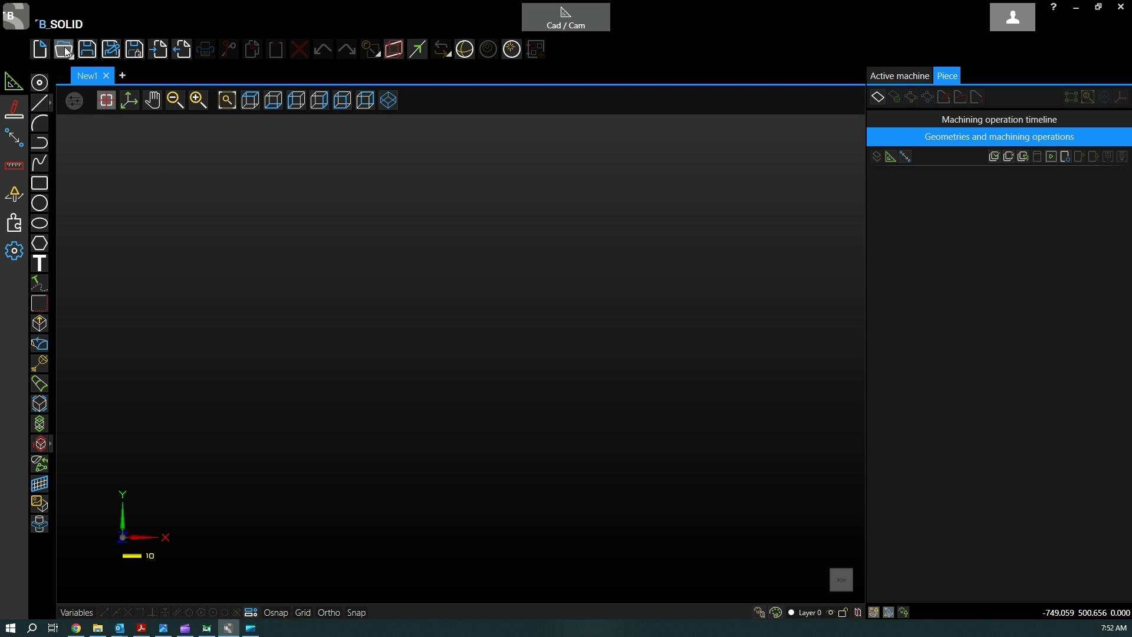
click(65, 48)
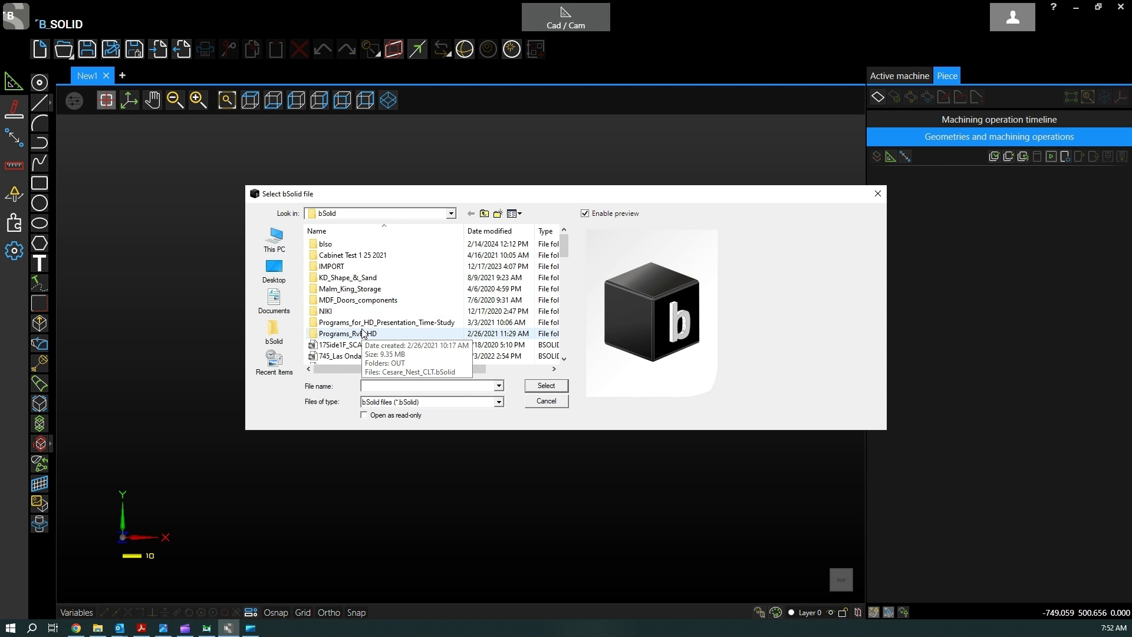
scroll(363, 332, down, 3)
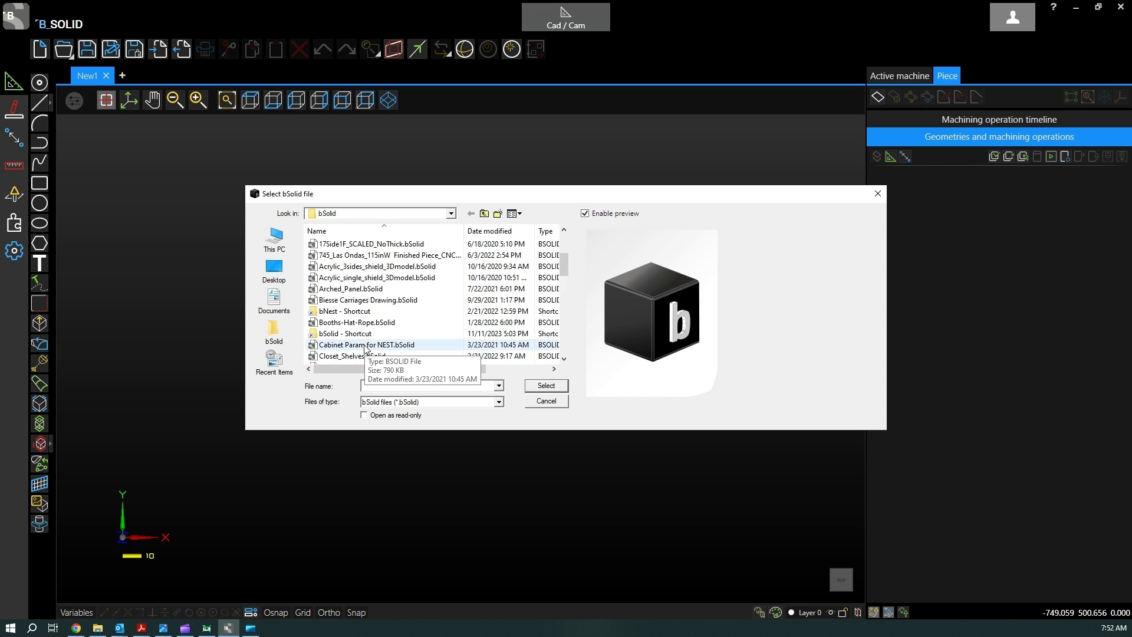
double_click(364, 346)
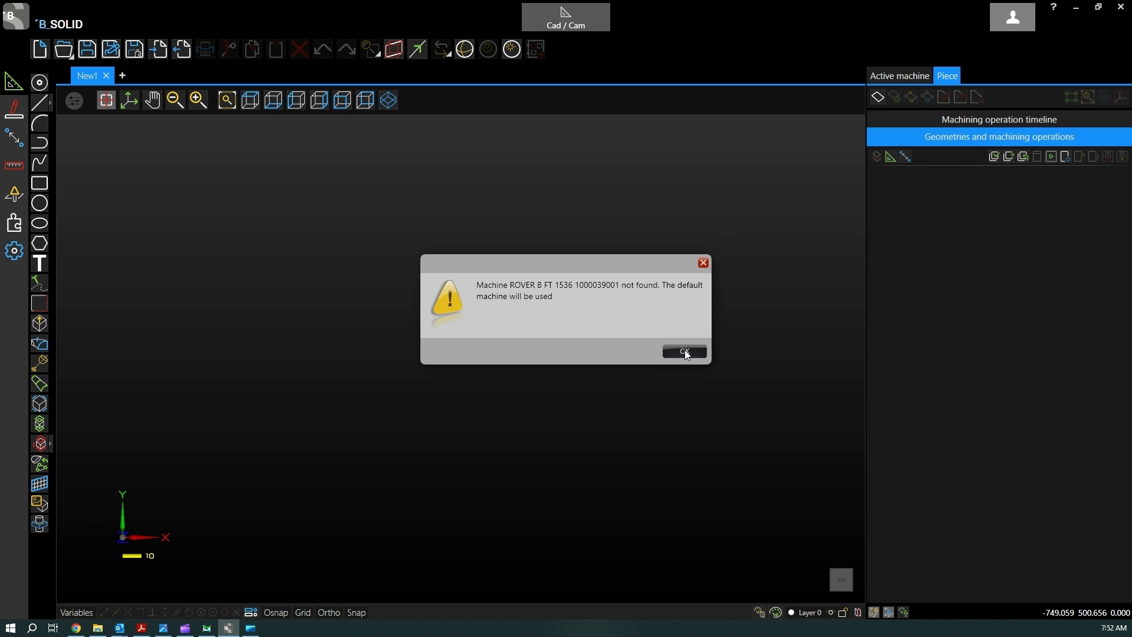
click(685, 351)
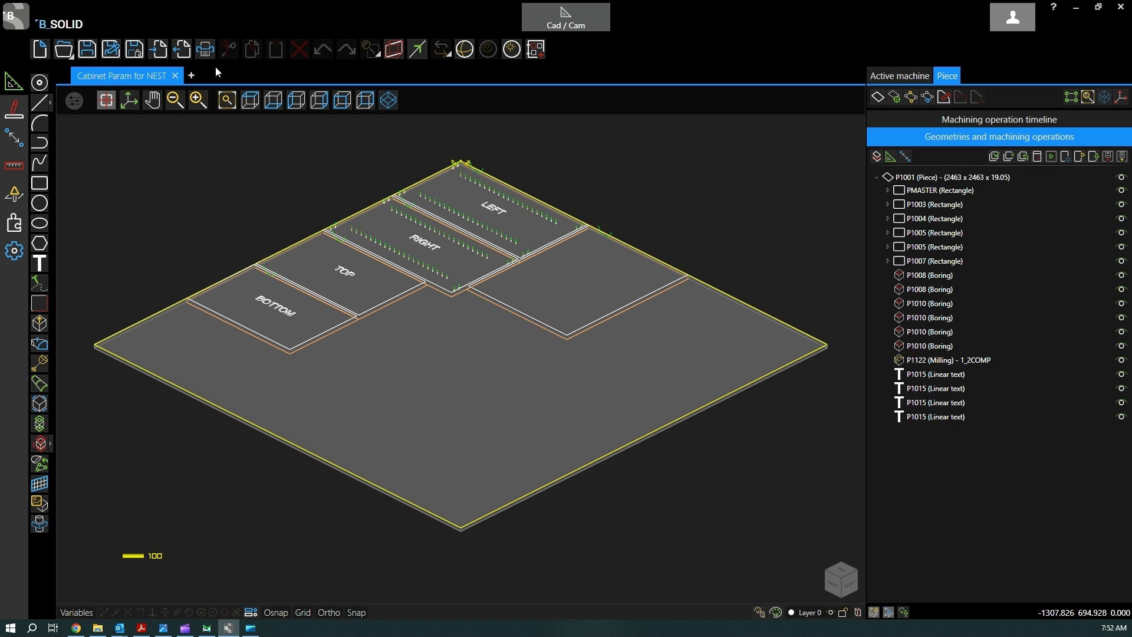
Add the open Cabinet Param for NEST.bSolid program to the Channel work list and select its entry there.
click(561, 16)
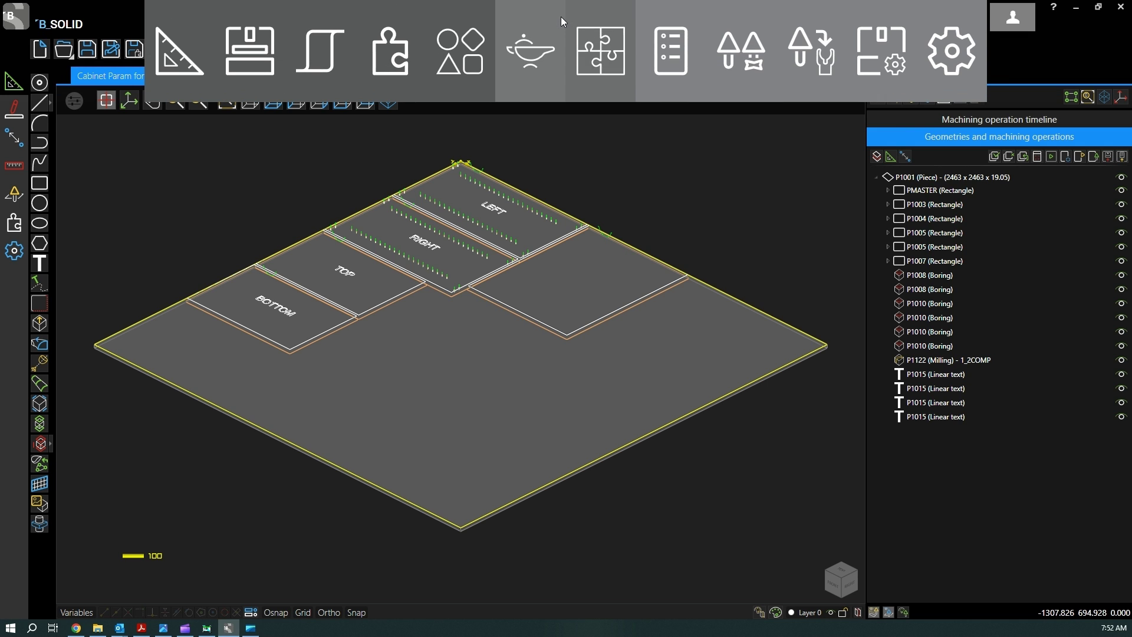
click(664, 43)
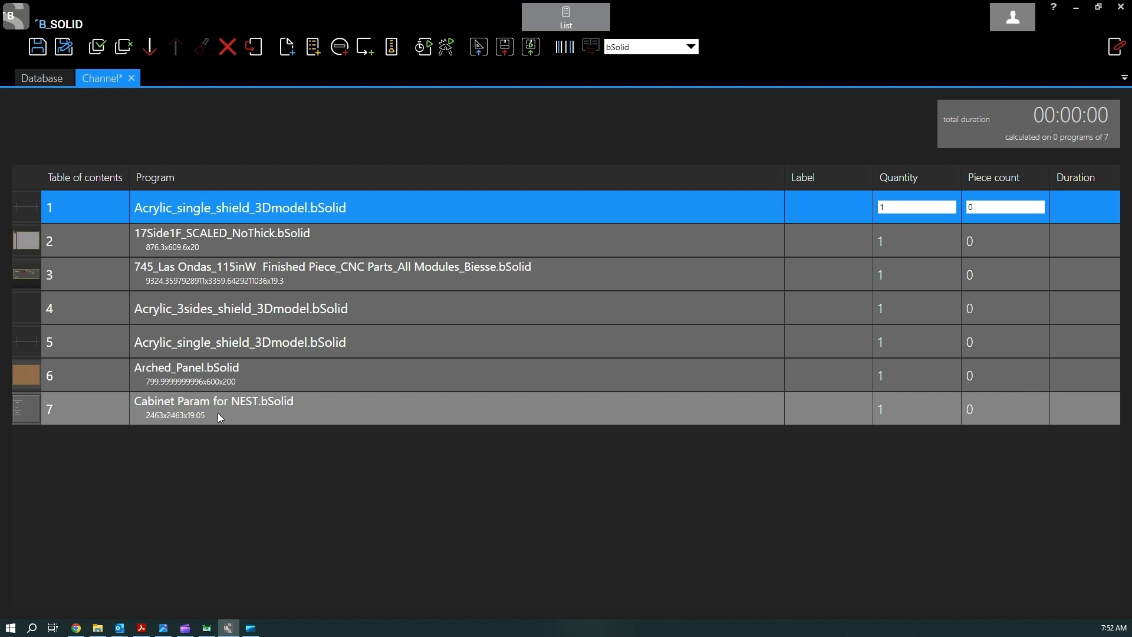
click(217, 413)
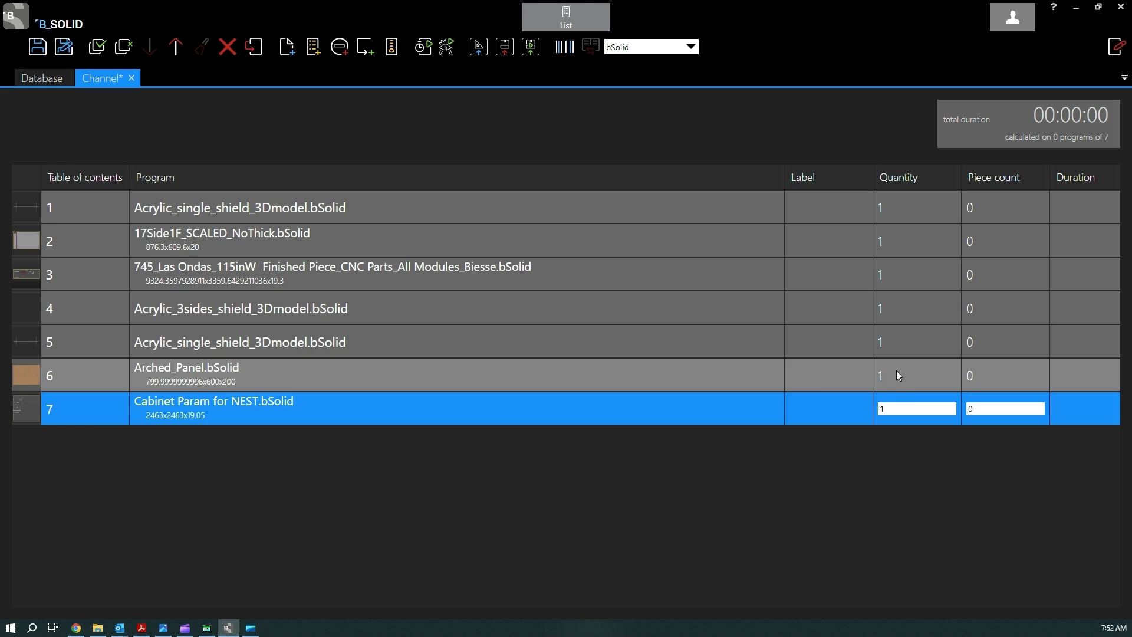
Set the quantity of Arched_Panel.bSolid in the work list to 4.
click(901, 375)
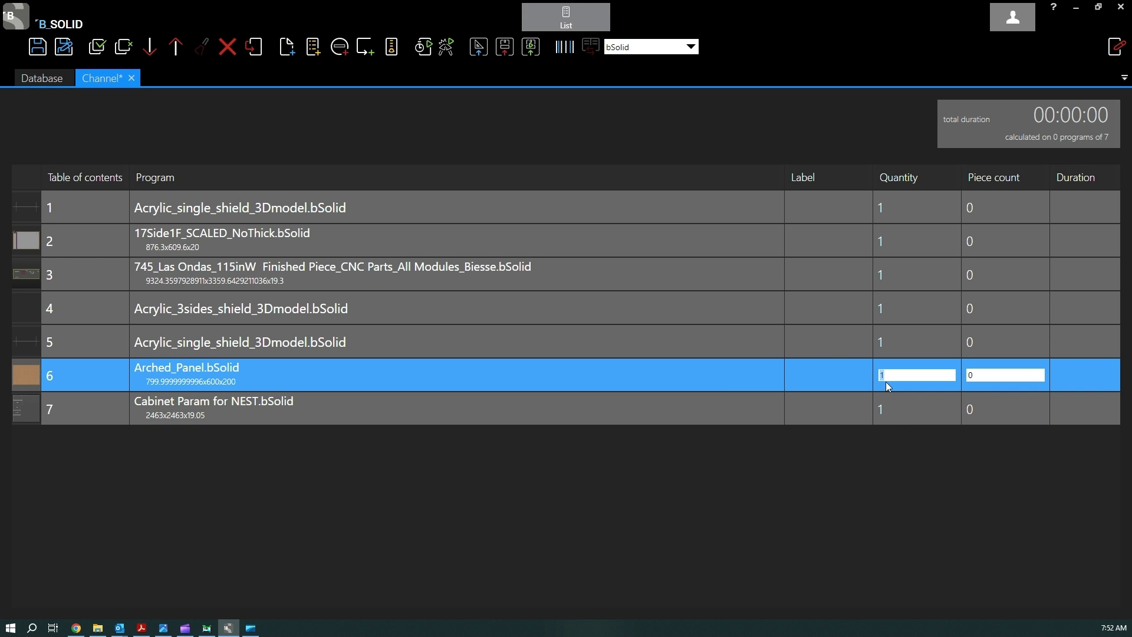
text(4)
click(897, 344)
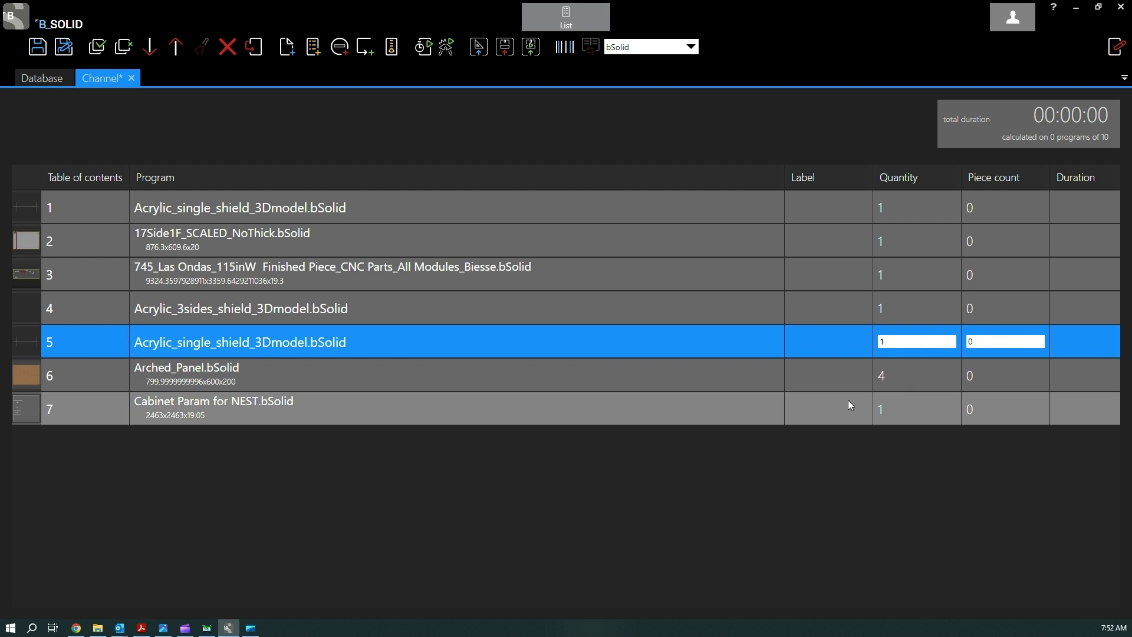
click(848, 401)
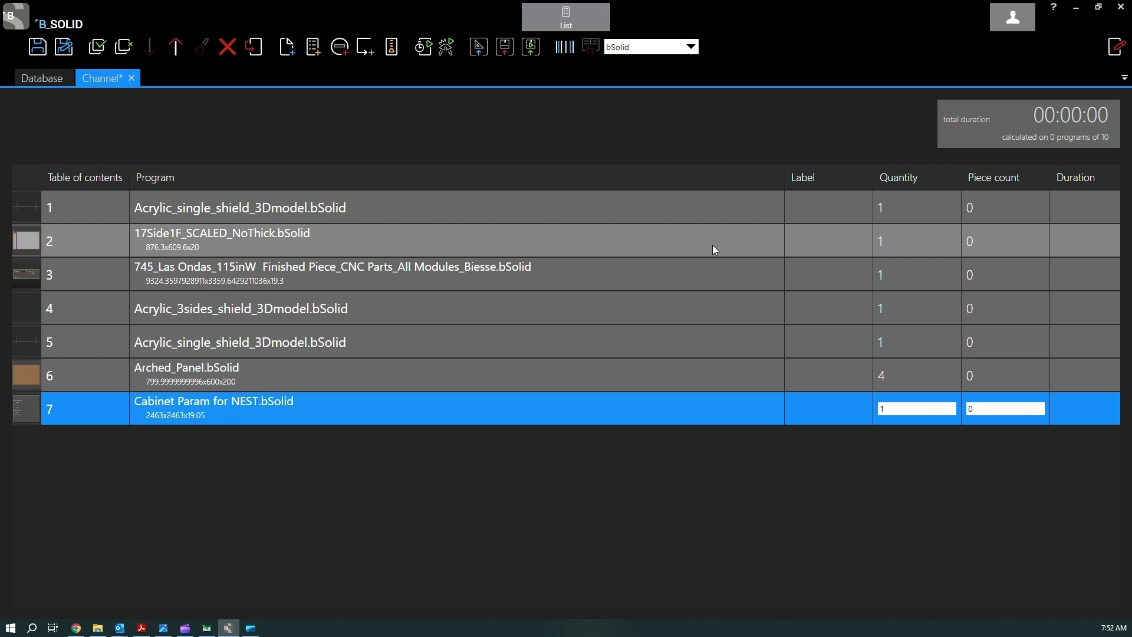
click(518, 207)
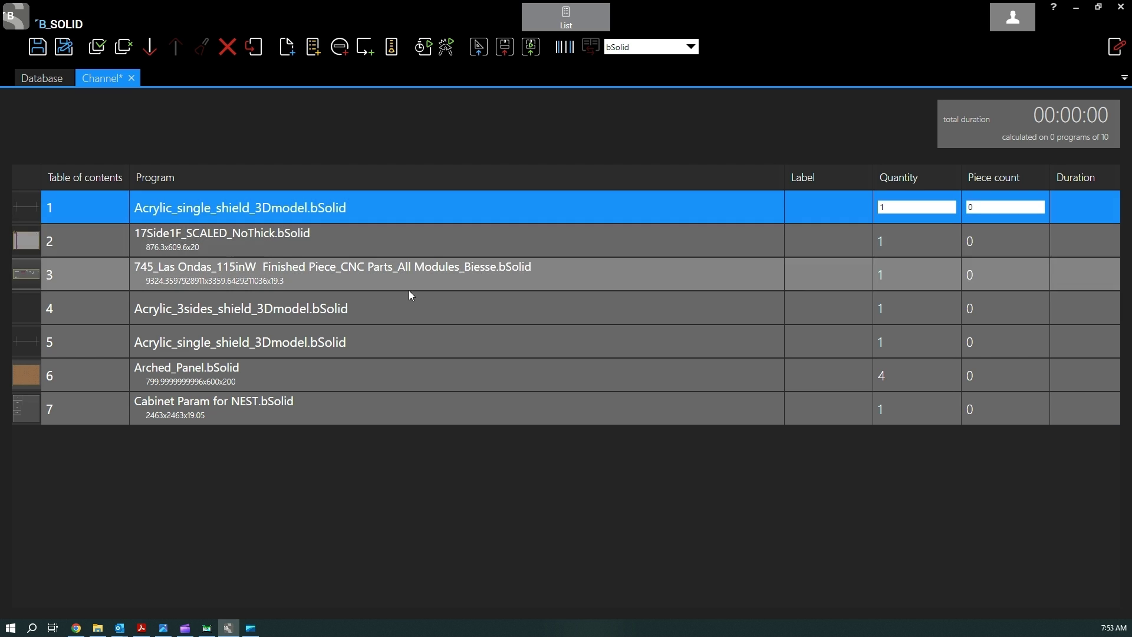
click(289, 287)
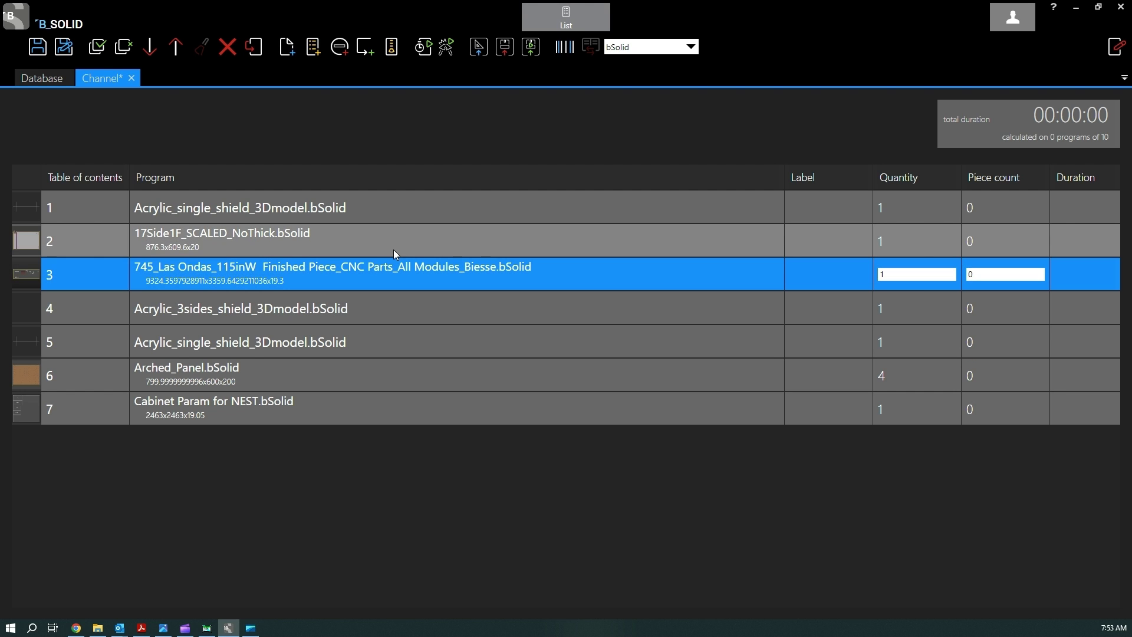
click(384, 202)
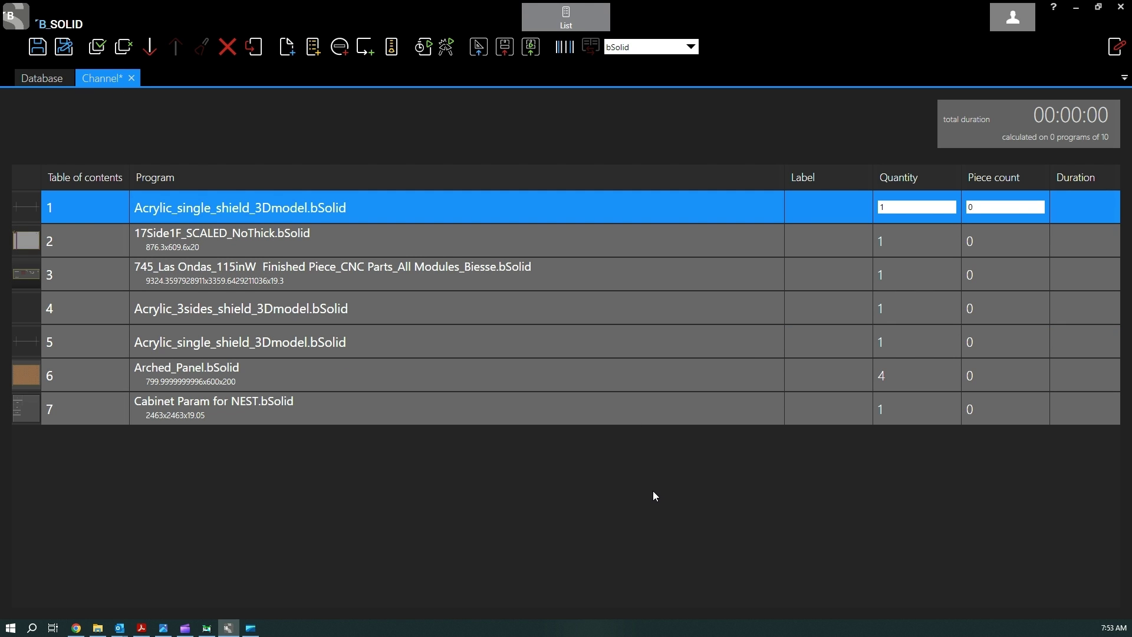
Save the Channel work list with its programs and the changed Arched_Panel quantity.
click(37, 46)
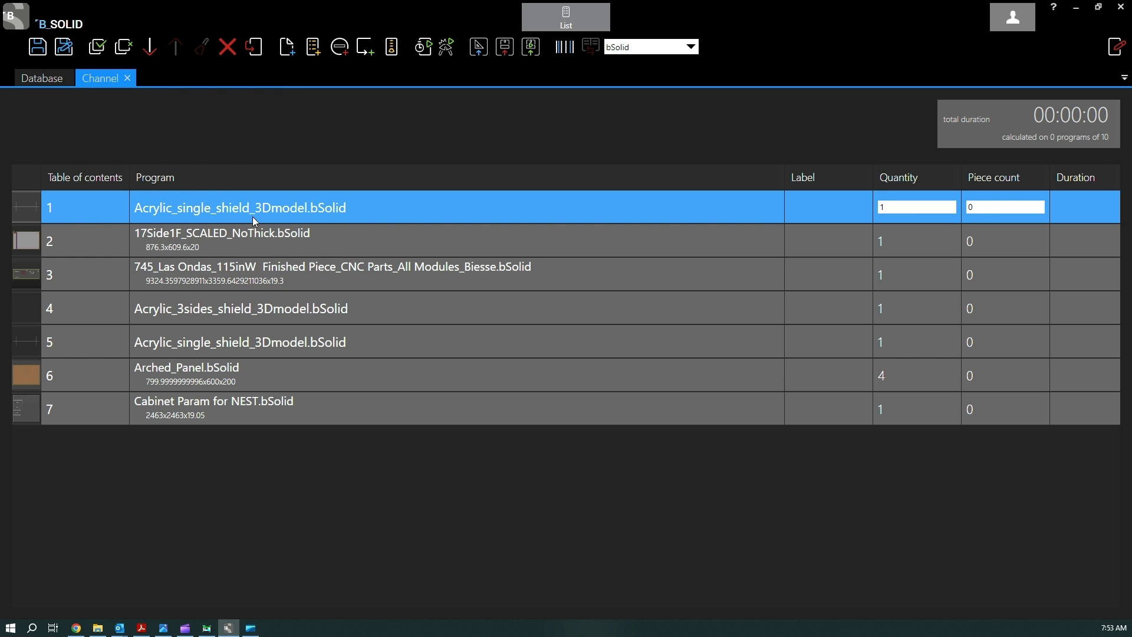
click(322, 240)
click(344, 215)
Set the quantity of 17Side1F_SCALED_NoThick.bSolid in the work list to 3.
click(917, 243)
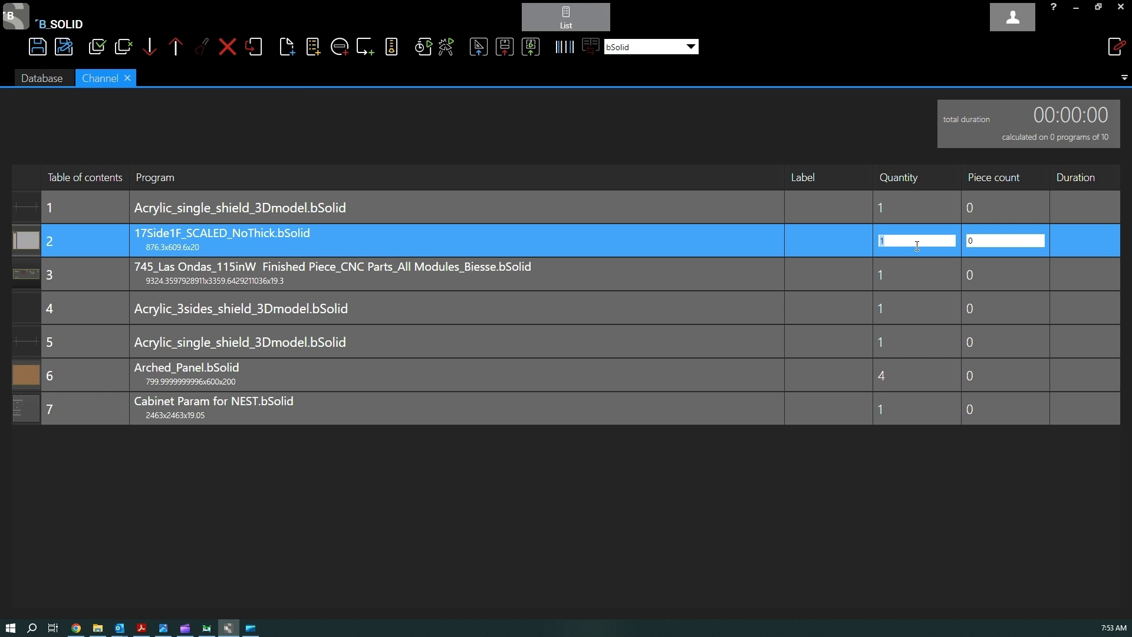
text(3)
click(903, 277)
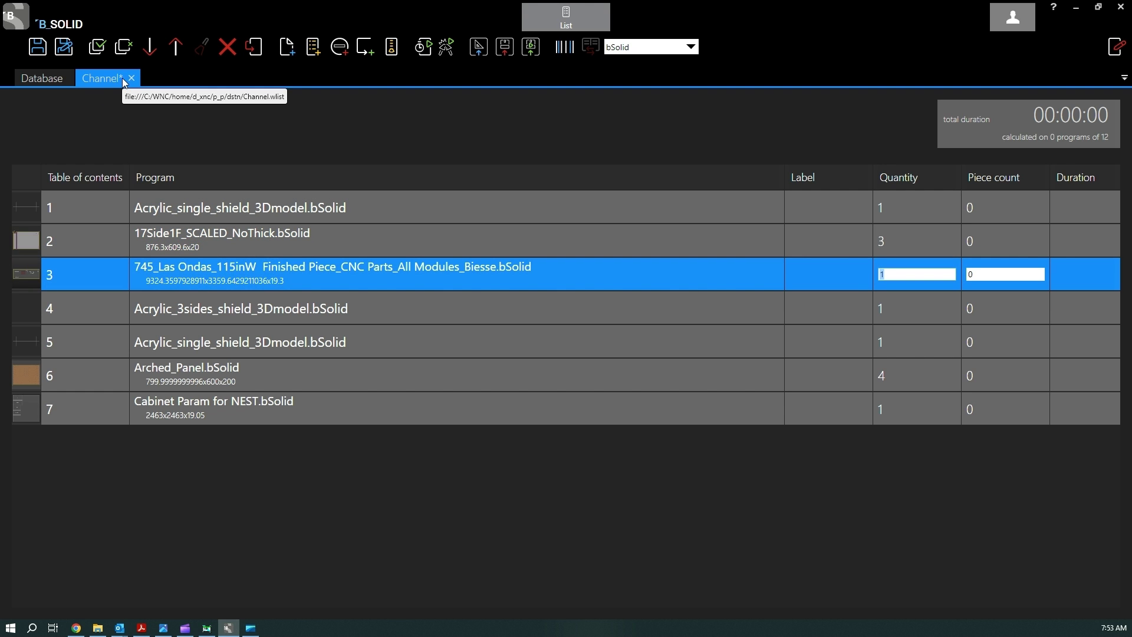
click(356, 239)
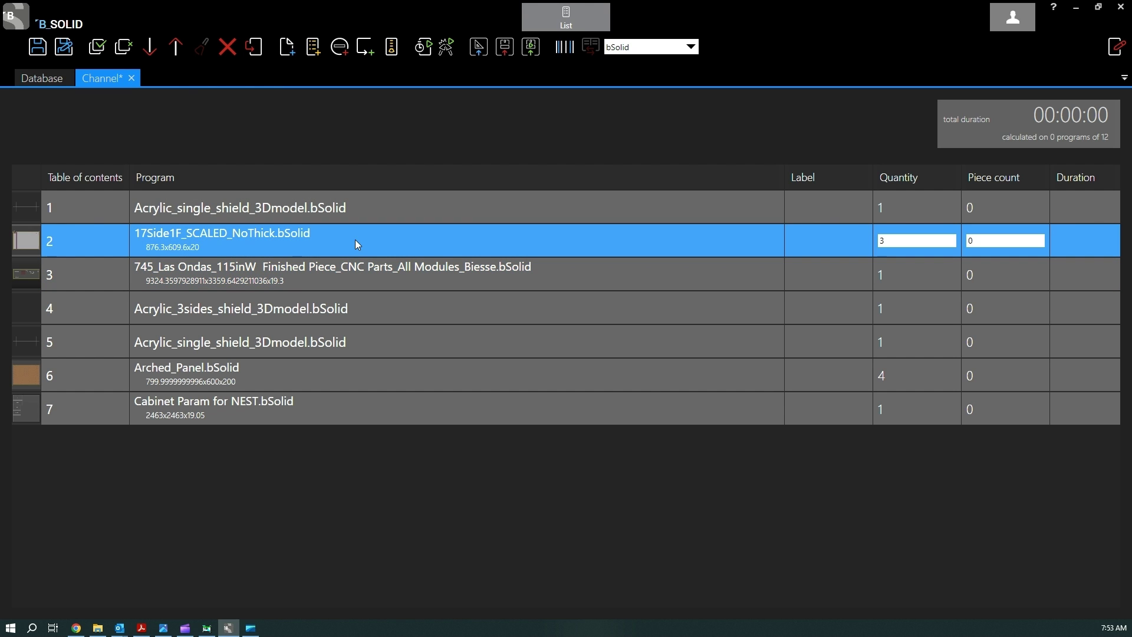
click(375, 207)
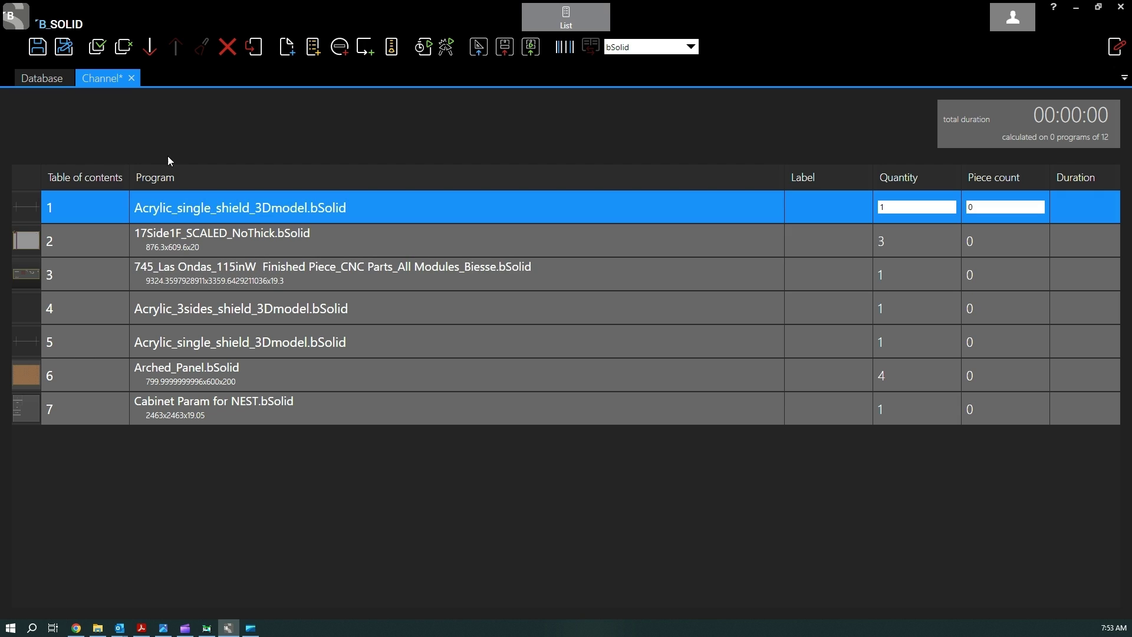
Save and close the Channel work list, and select its entry in the work list database.
click(37, 46)
key(ctrl+F4)
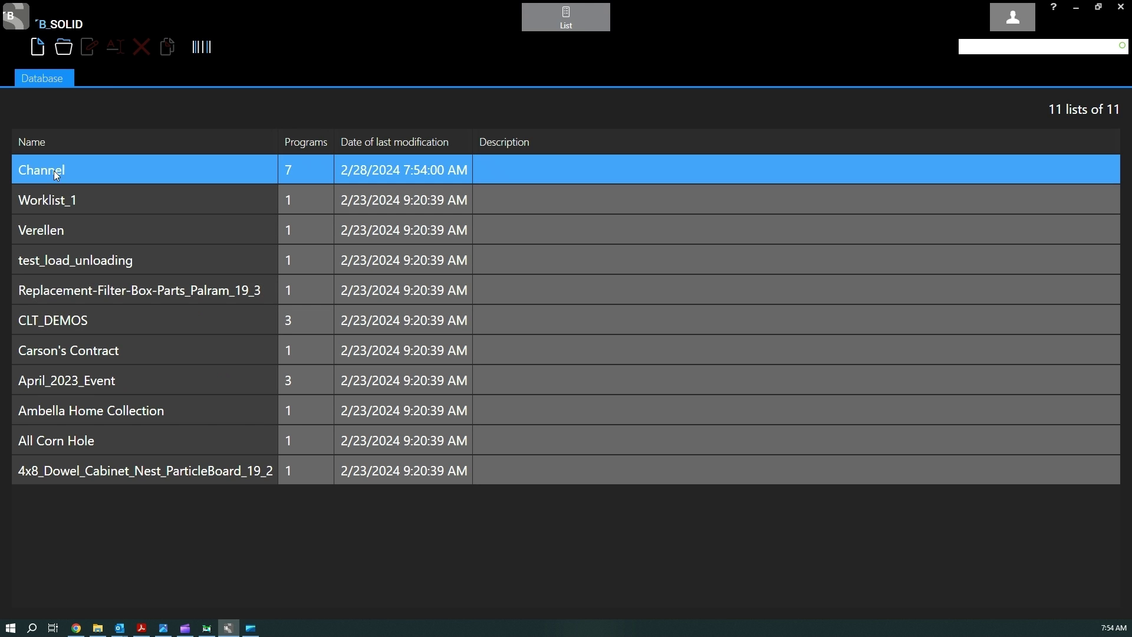
click(54, 174)
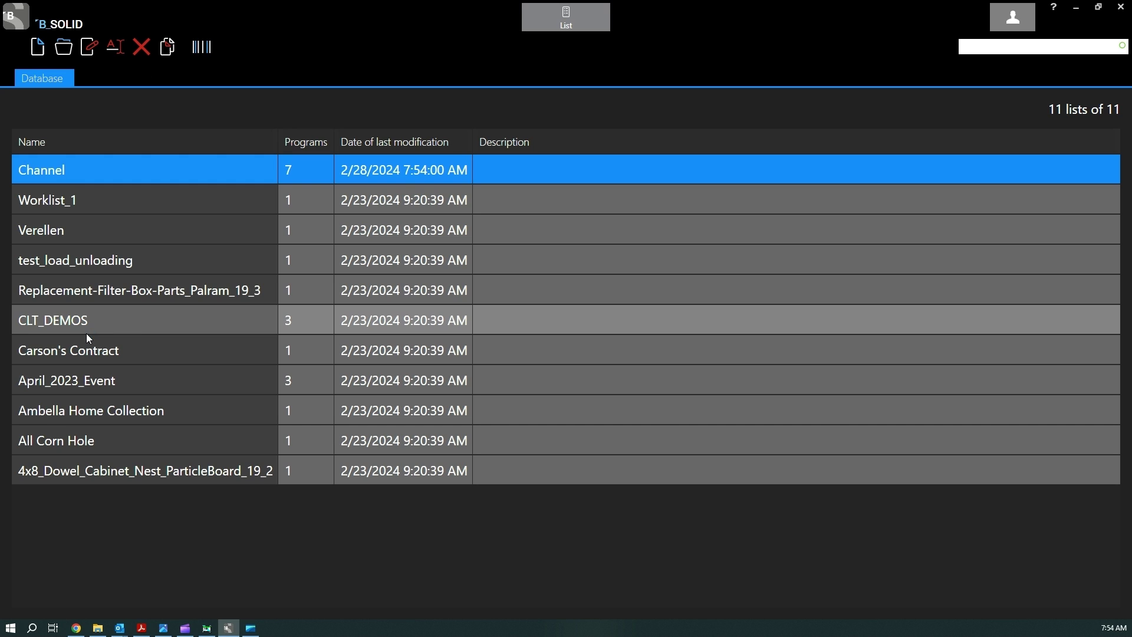